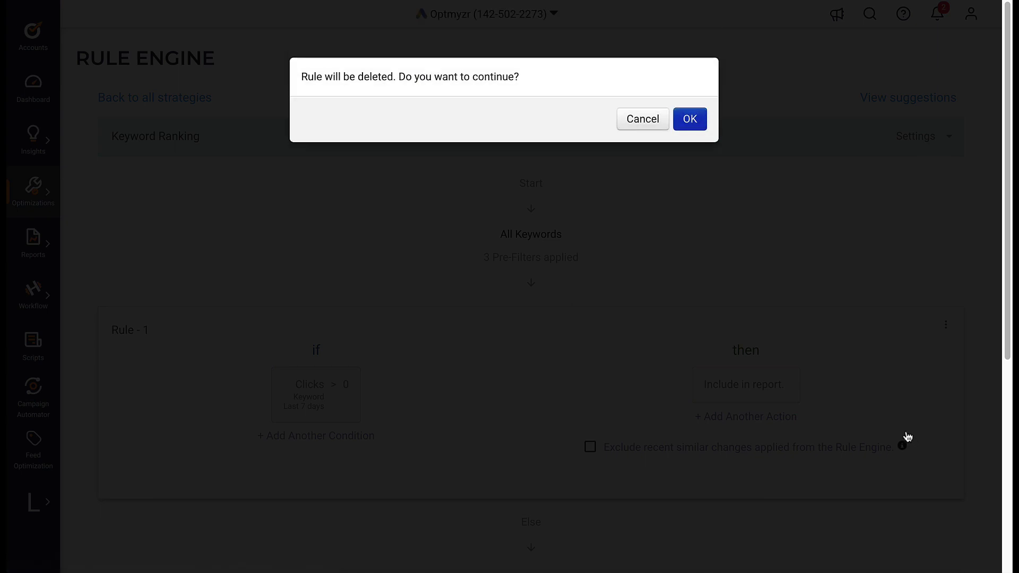
# Confirm deleting the rule and change Rule 1's Clicks condition to keyword Cost over the last 30 days.
pyautogui.click(692, 119)
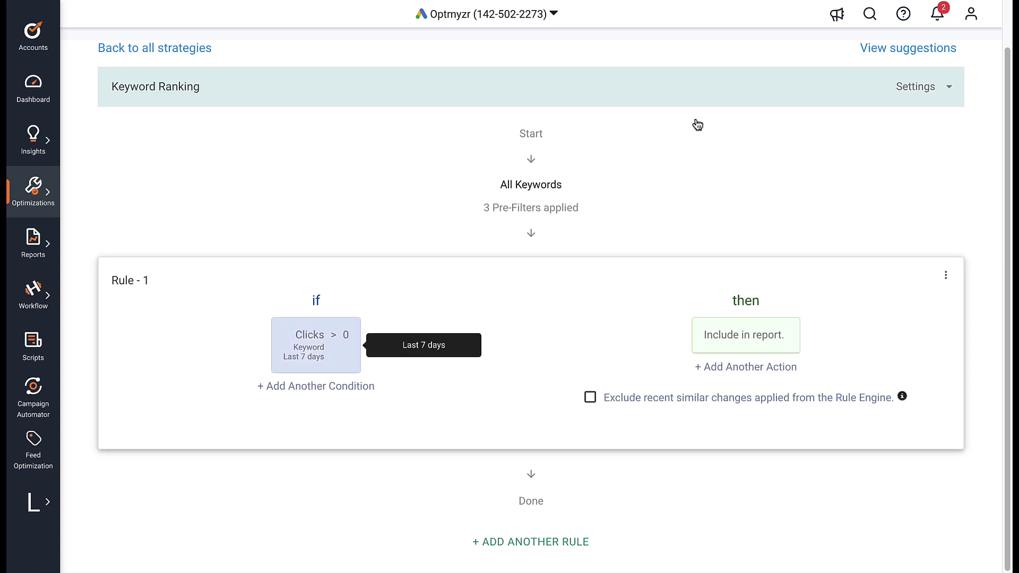
pyautogui.click(322, 352)
pyautogui.click(315, 396)
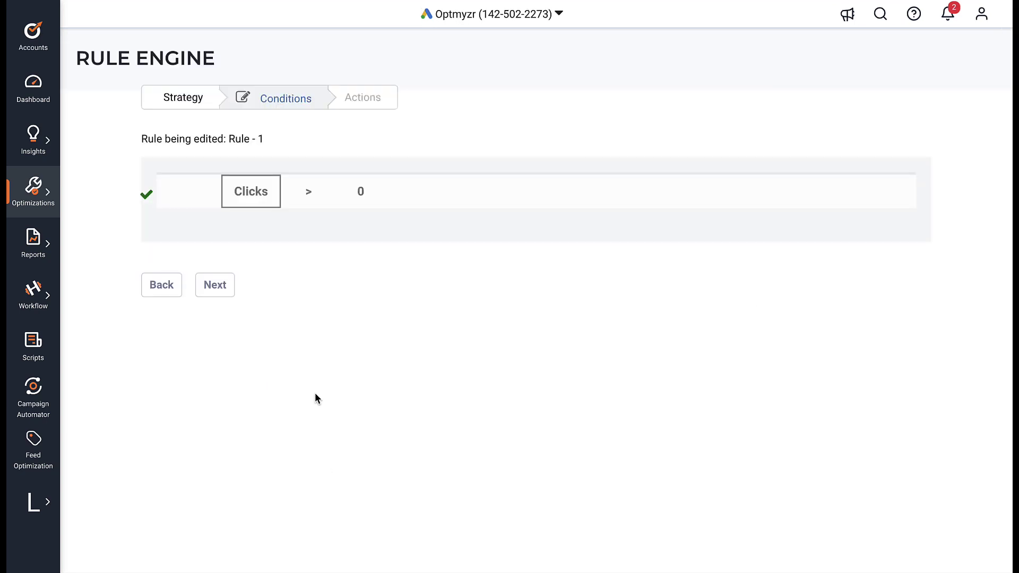
pyautogui.click(261, 201)
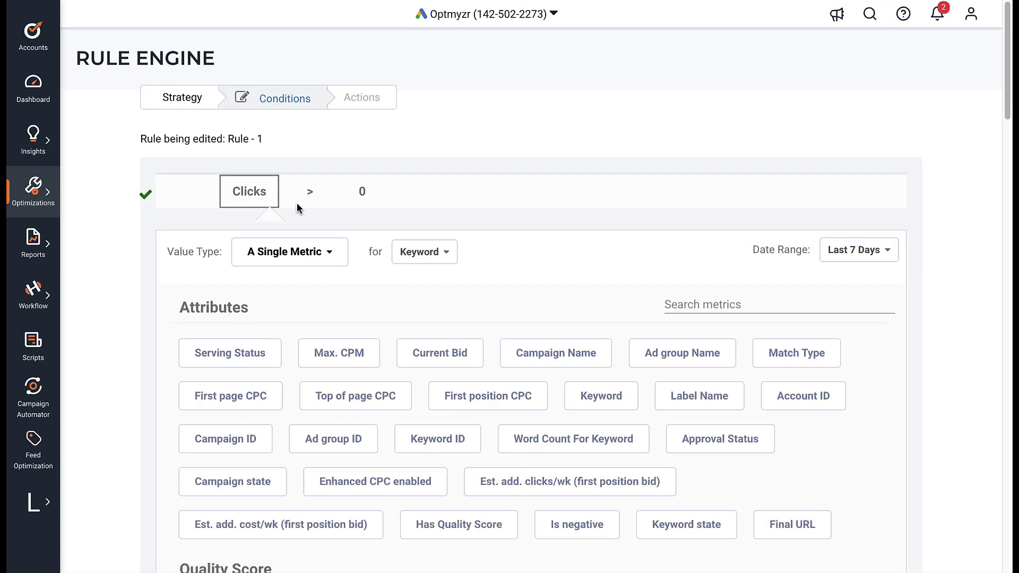
pyautogui.click(831, 255)
pyautogui.click(831, 420)
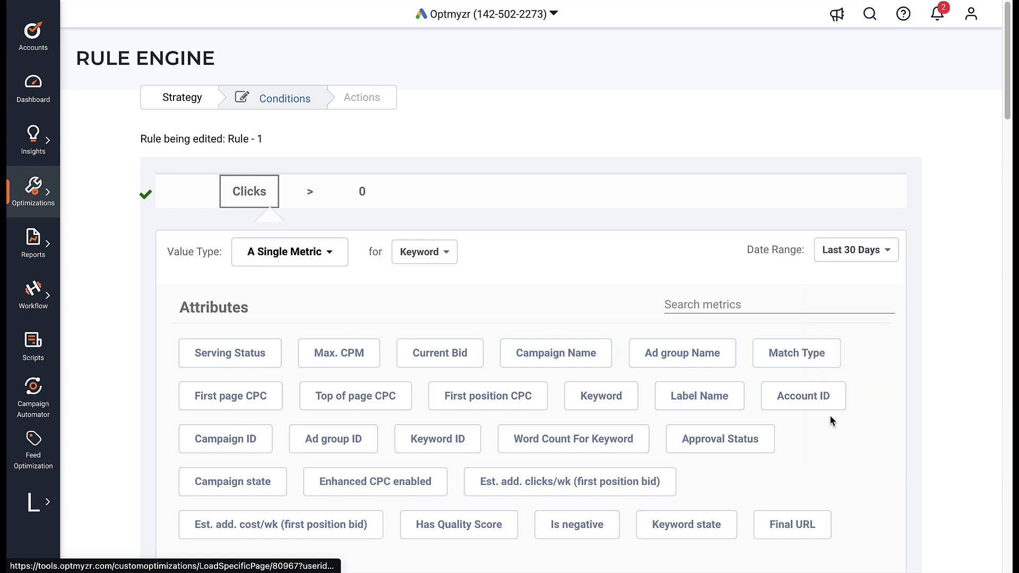
pyautogui.click(750, 303)
pyautogui.write('cost')
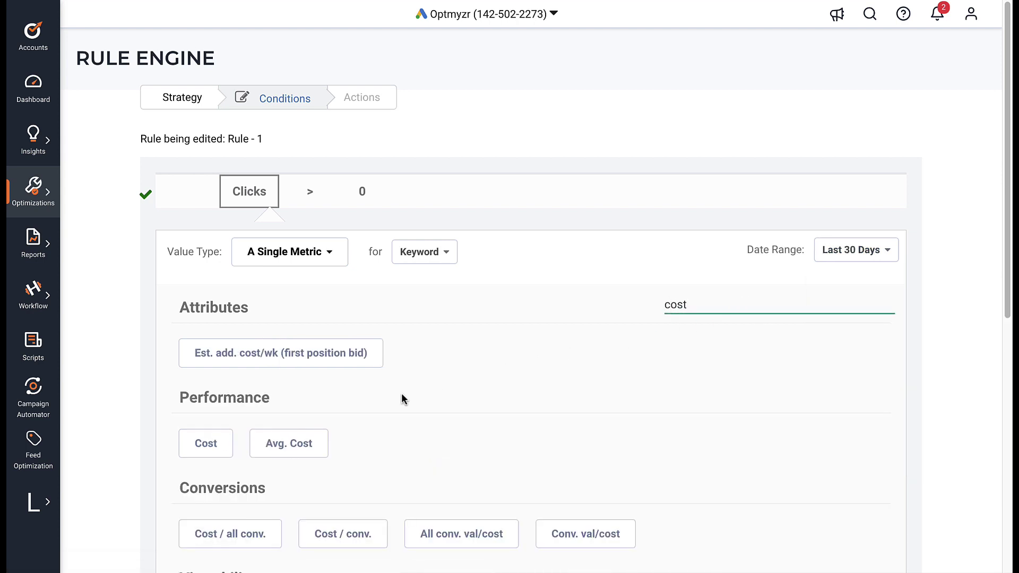
pyautogui.click(195, 453)
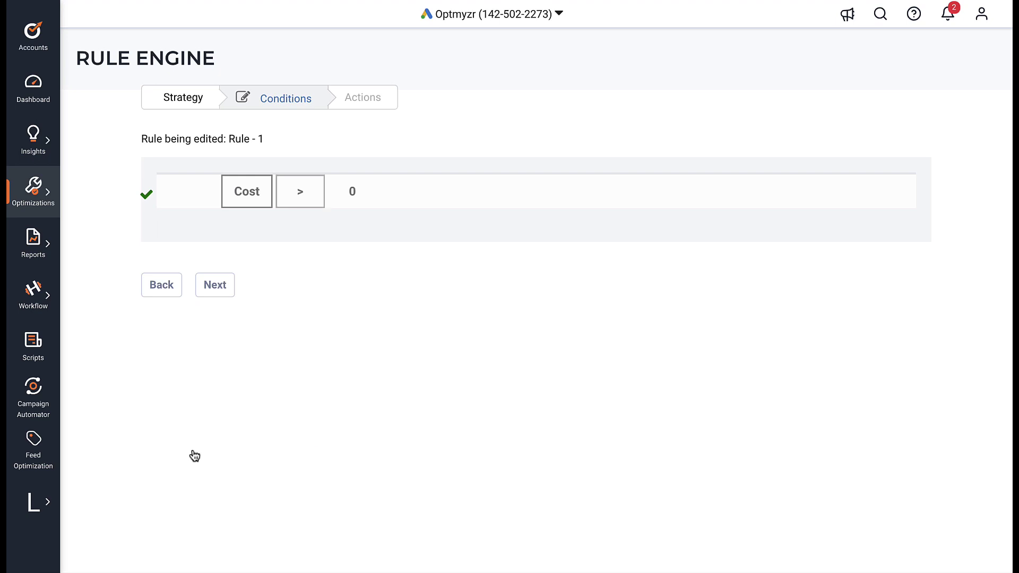
pyautogui.click(213, 287)
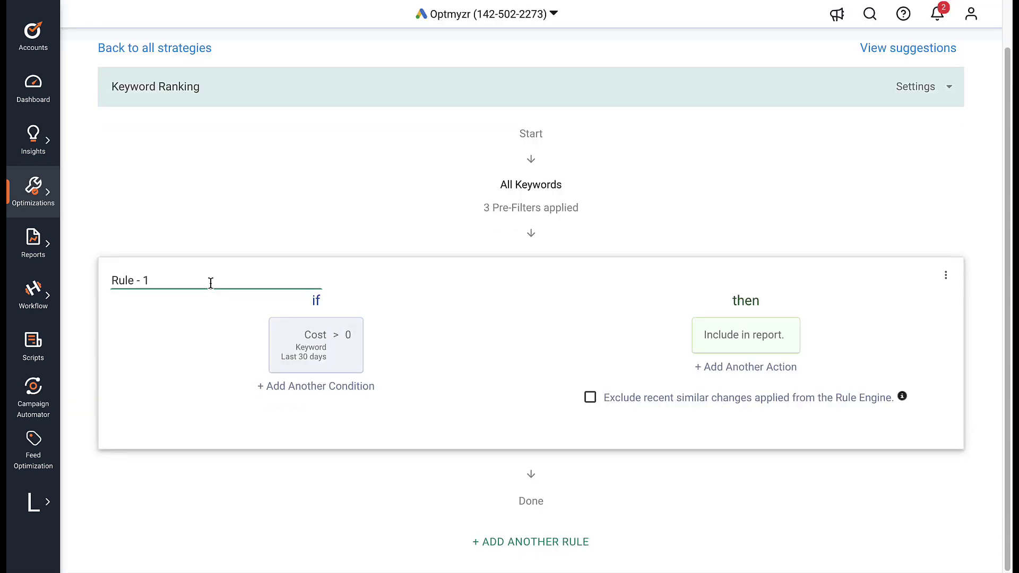
# Copy Rule 1's Cost condition and set the copy's comparison operator to "in top".
pyautogui.click(325, 362)
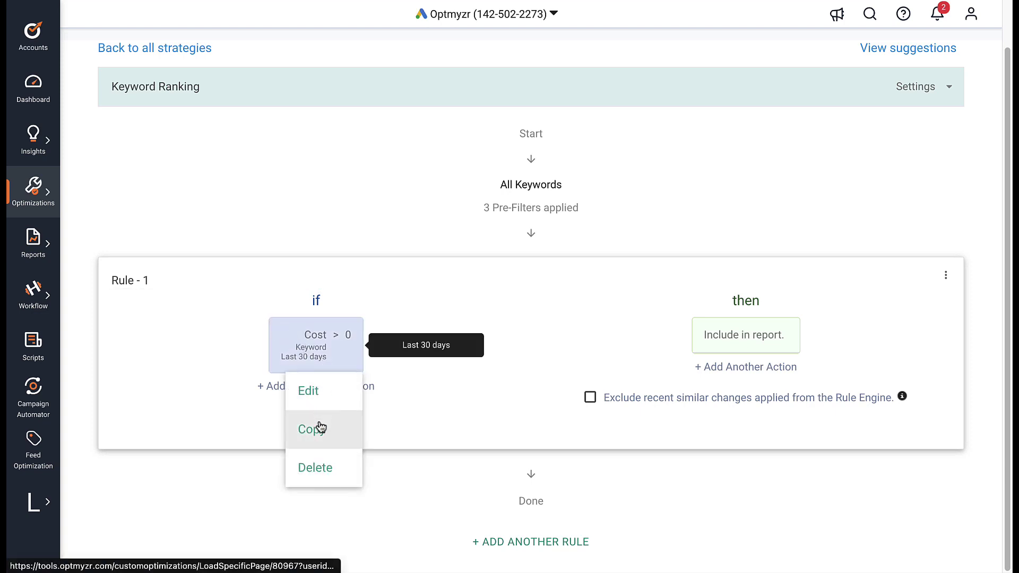
pyautogui.click(320, 423)
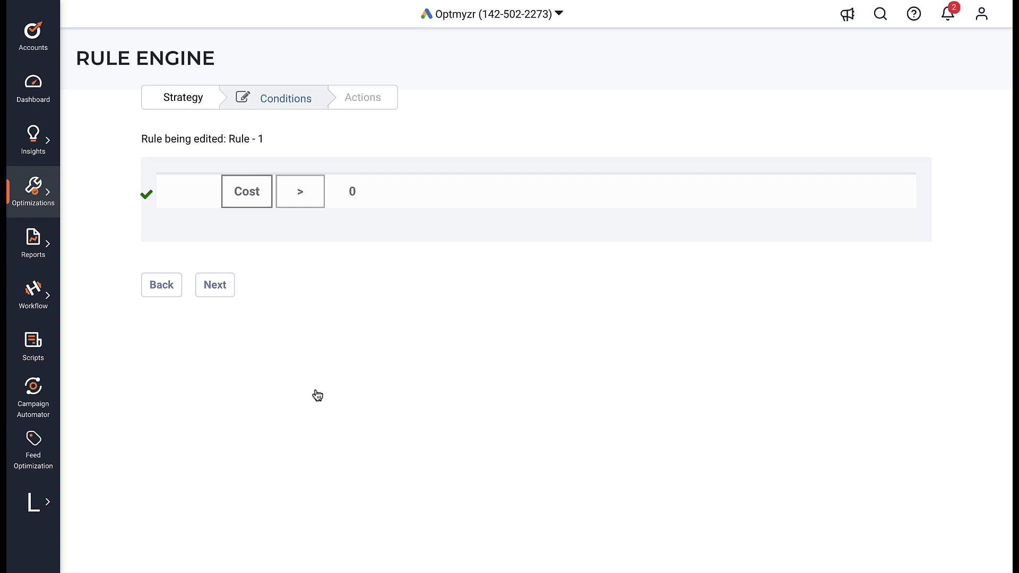
pyautogui.click(295, 201)
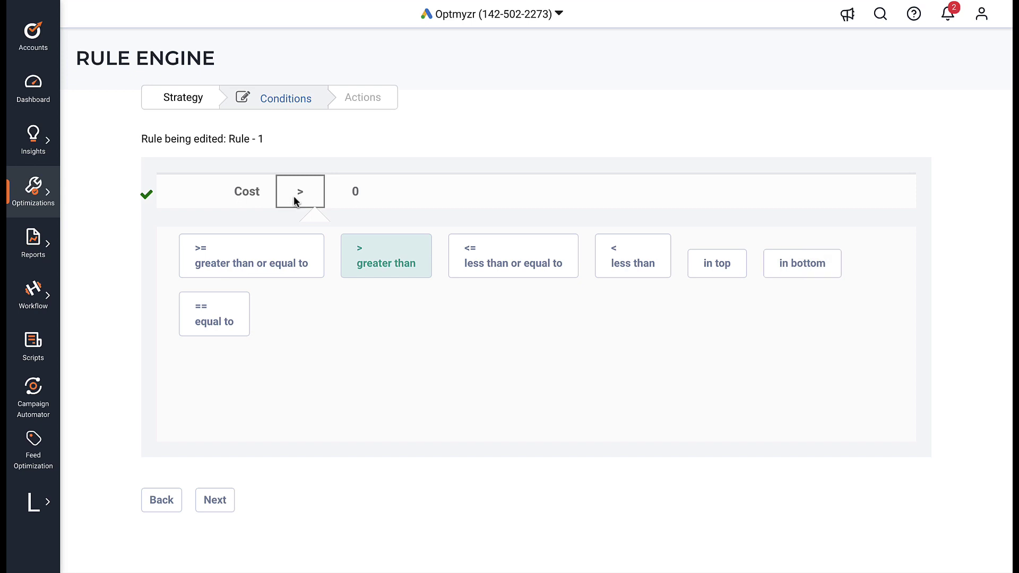
pyautogui.click(719, 264)
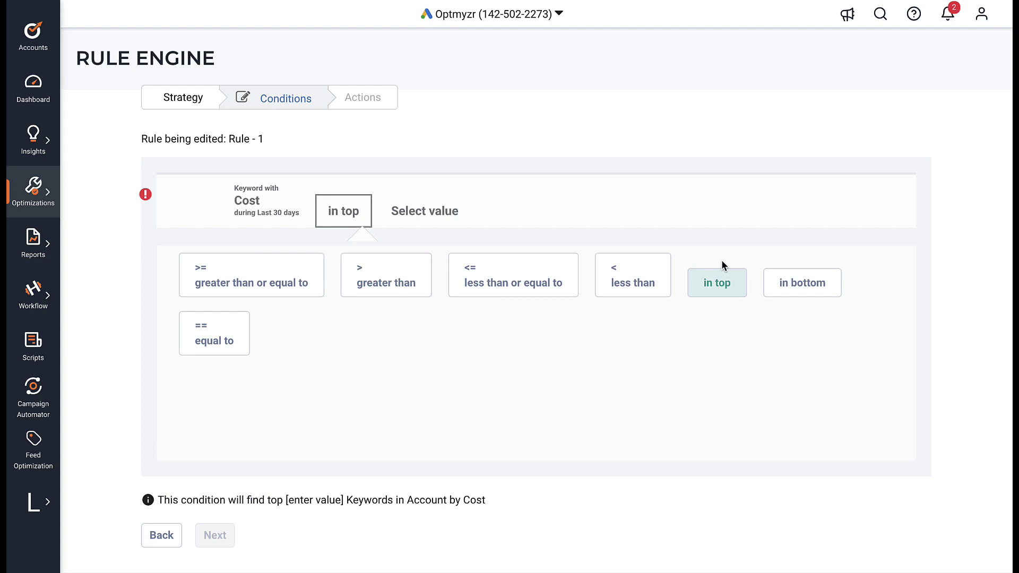
# Set the copied Cost condition to the top 5 by Value in its Account and save it.
pyautogui.click(427, 211)
pyautogui.click(375, 305)
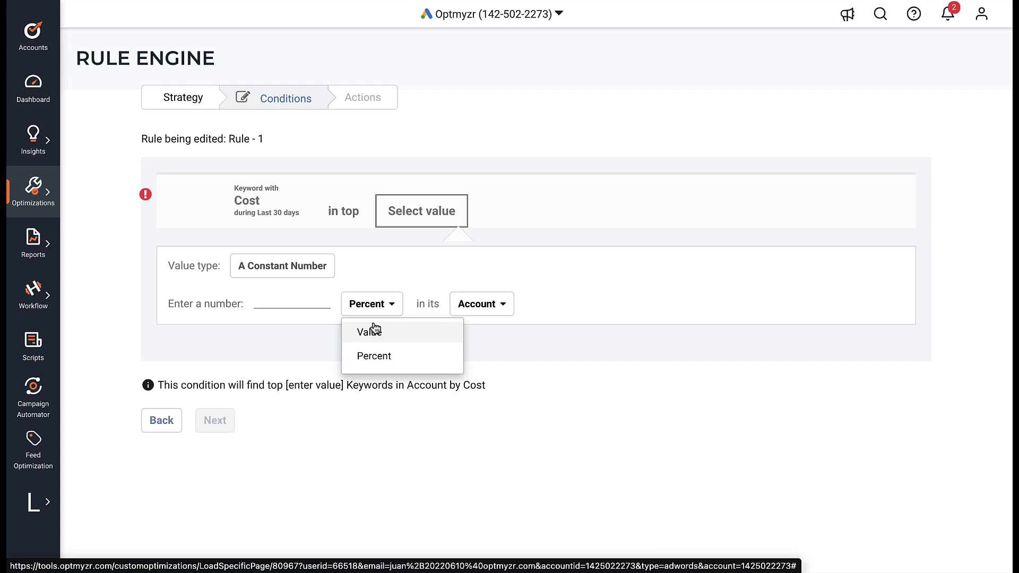
pyautogui.click(372, 339)
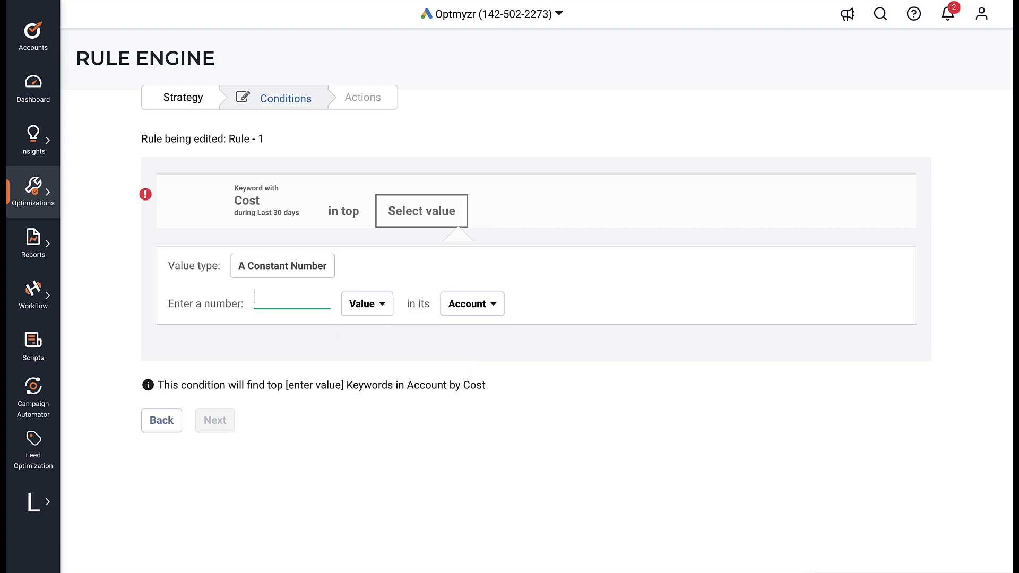
pyautogui.write('5')
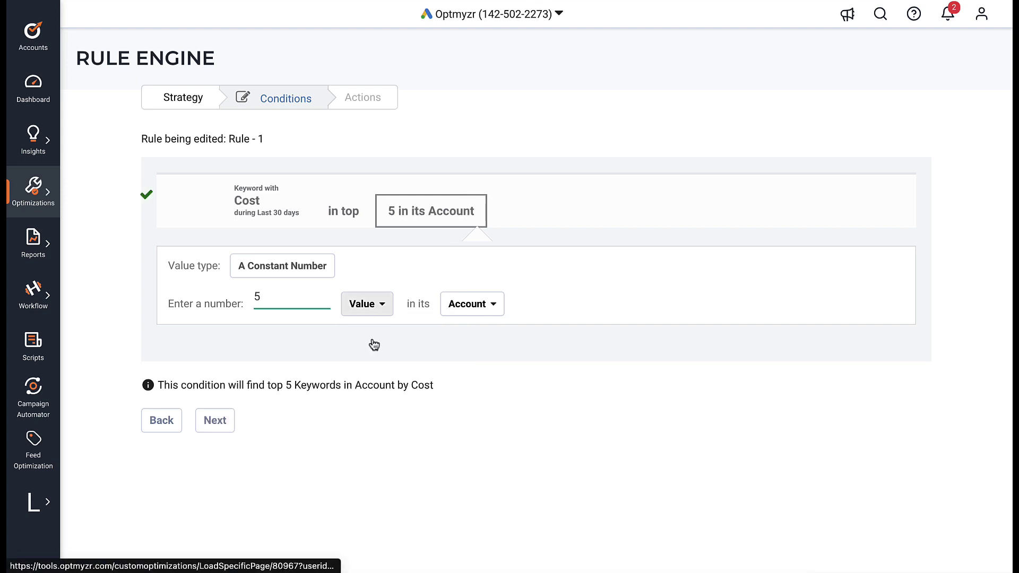
pyautogui.click(470, 307)
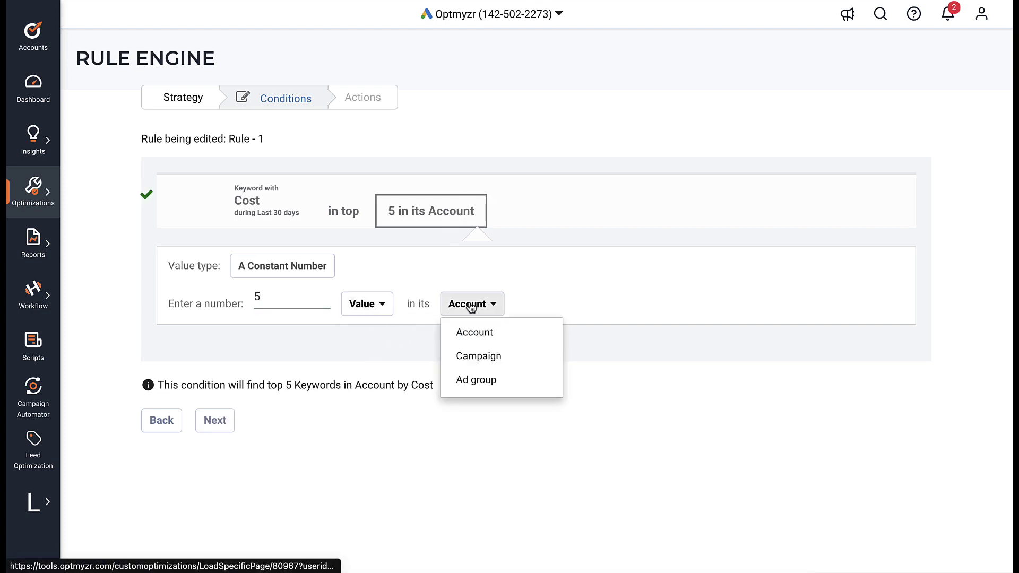
pyautogui.press('Down')
pyautogui.press('Down')
pyautogui.press('Down')
pyautogui.press('Up')
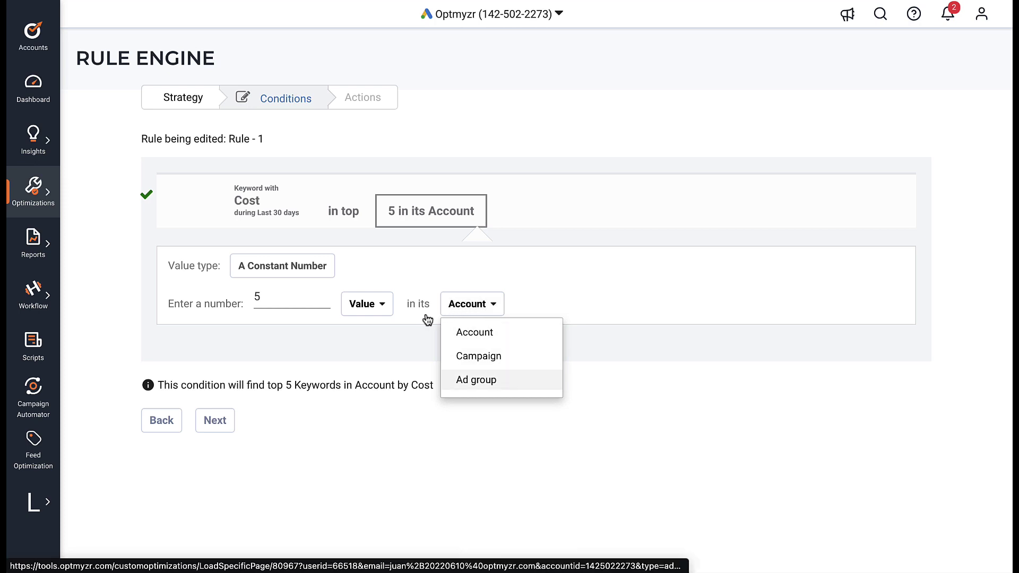
pyautogui.click(333, 339)
pyautogui.click(215, 320)
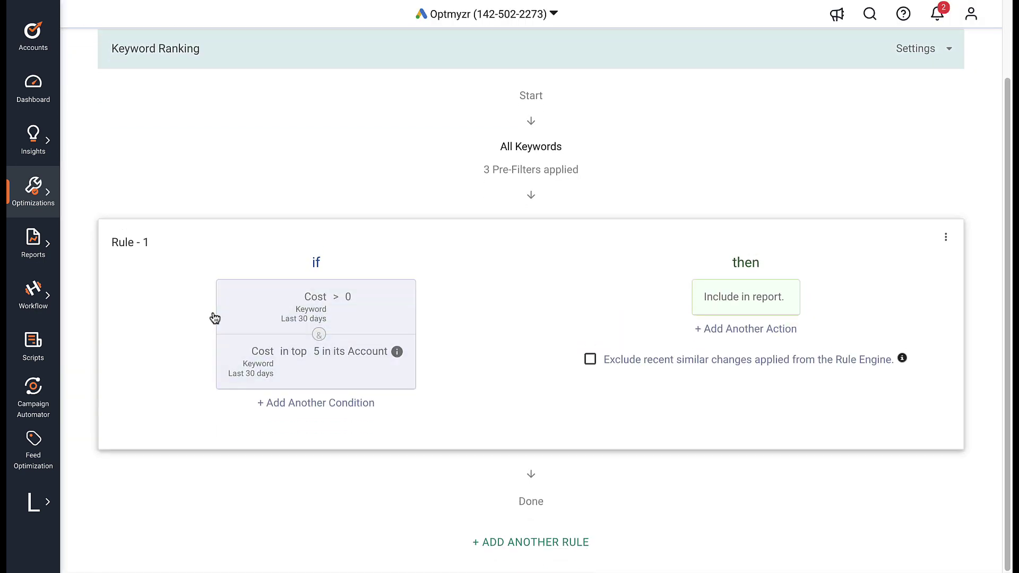
# Add another condition to Rule 1 requiring keyword Conversions equal to 0.
pyautogui.click(293, 403)
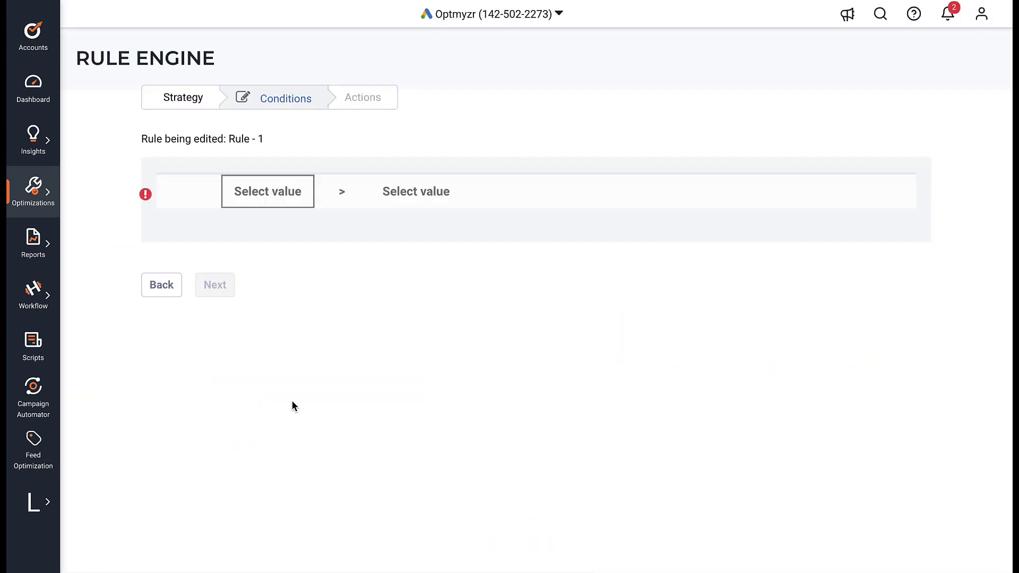
pyautogui.click(277, 202)
pyautogui.click(697, 307)
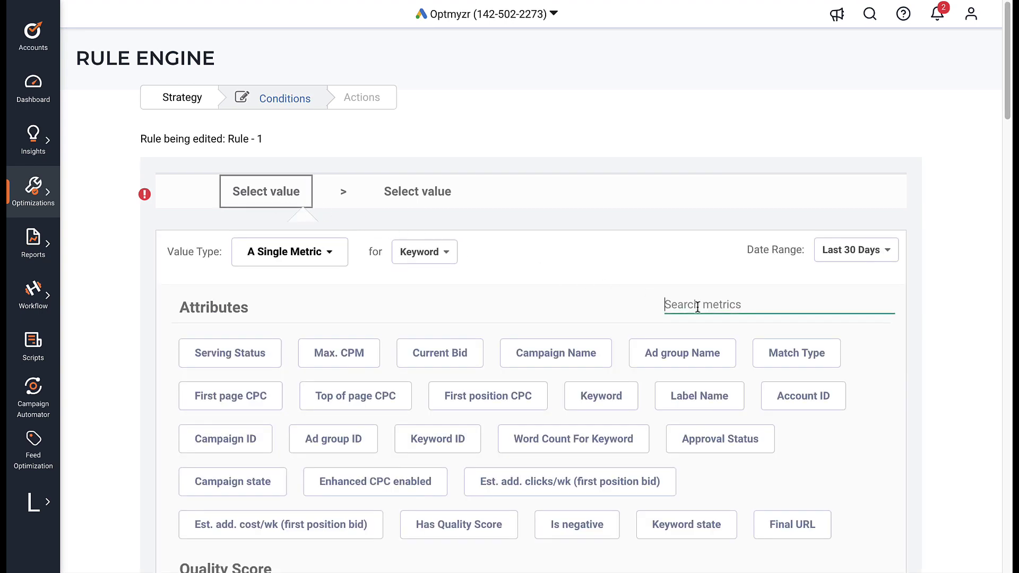
pyautogui.write('conv')
pyautogui.click(240, 348)
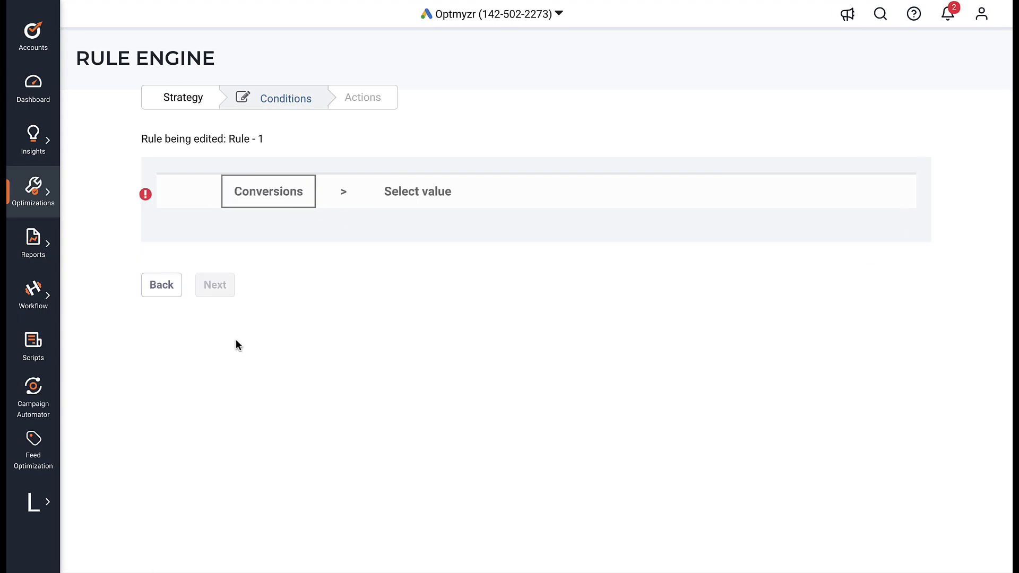
pyautogui.click(337, 197)
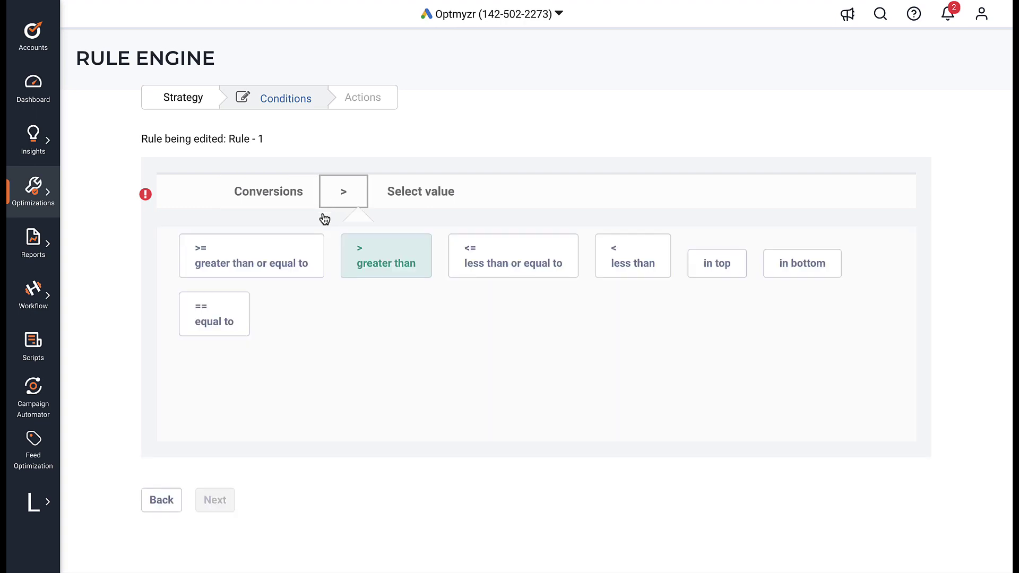
pyautogui.click(234, 321)
pyautogui.click(444, 189)
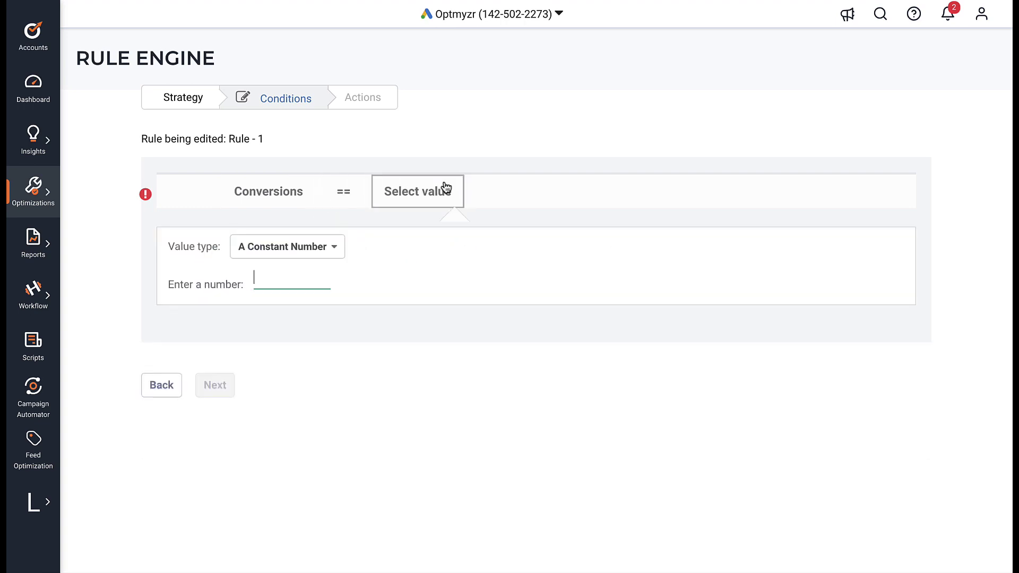
pyautogui.write('0')
pyautogui.click(214, 389)
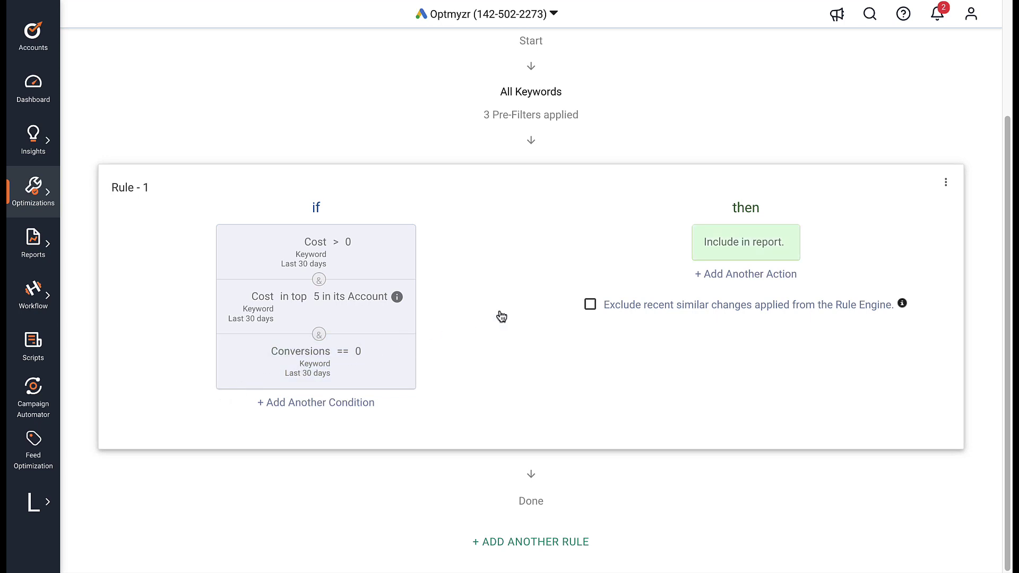
# Change Rule 1's "Include in report" action to Modify Status so that matching keywords are paused.
pyautogui.click(725, 255)
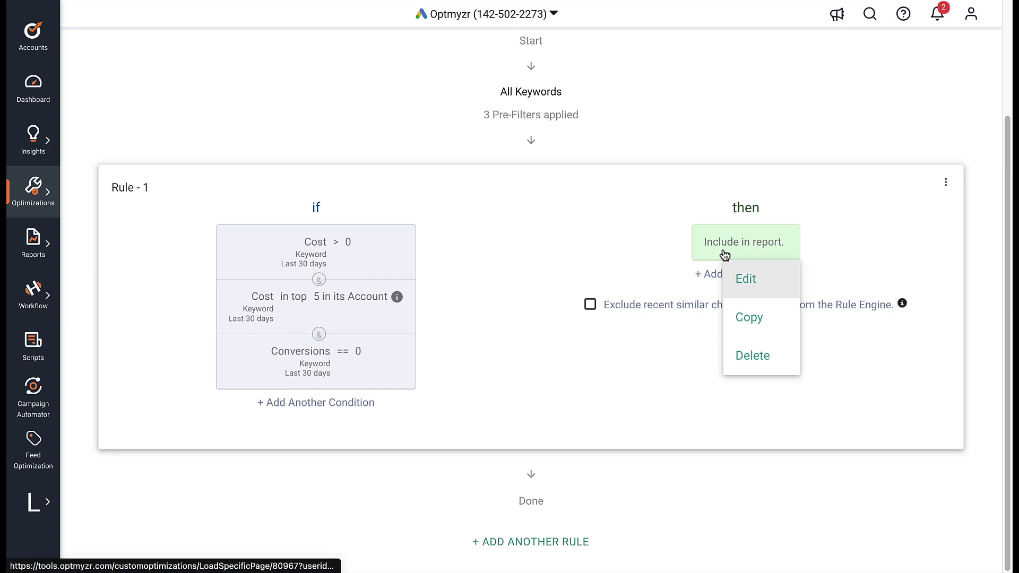
pyautogui.click(741, 274)
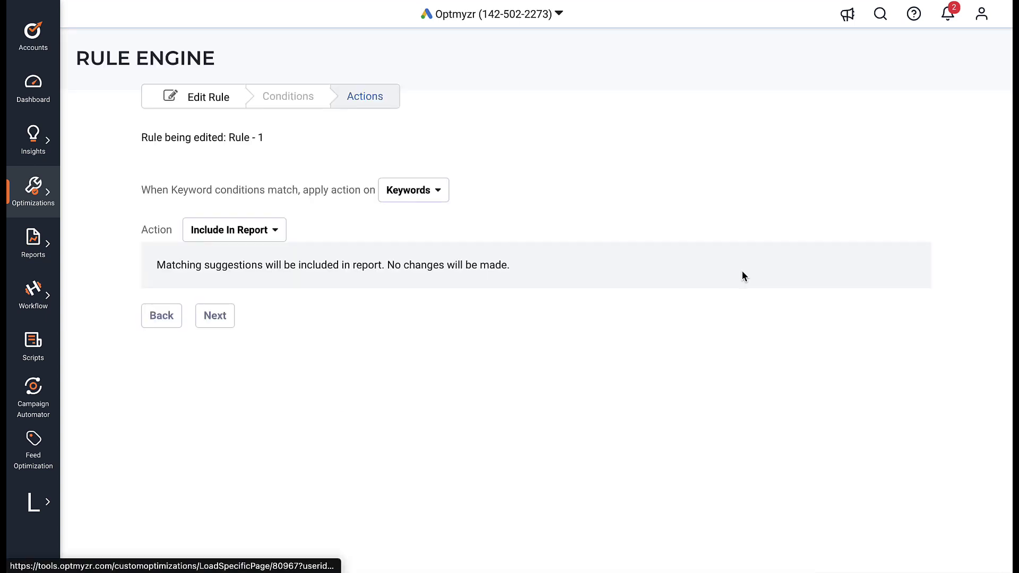
pyautogui.click(259, 233)
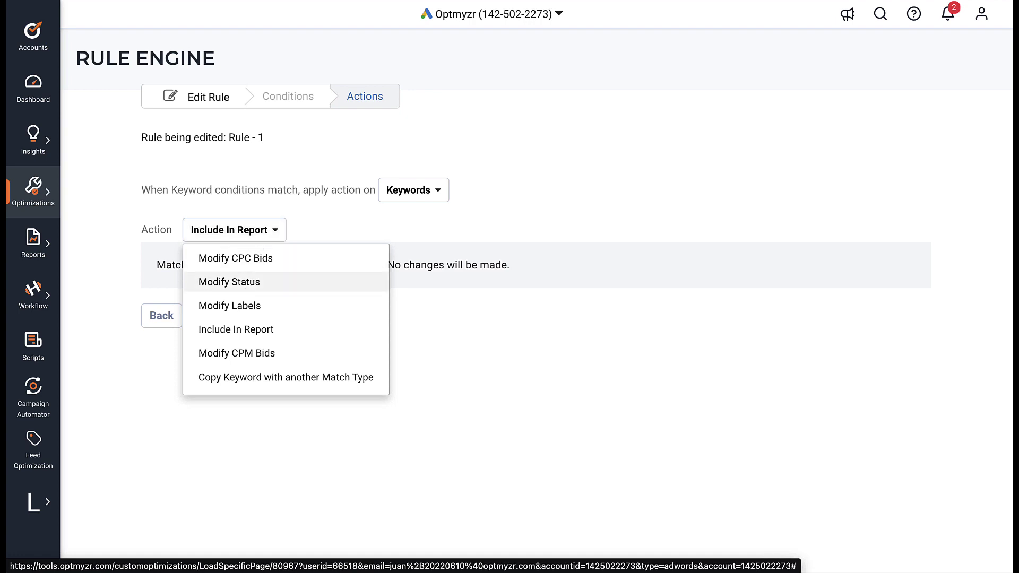
pyautogui.click(247, 282)
pyautogui.click(309, 232)
pyautogui.click(307, 287)
pyautogui.click(215, 331)
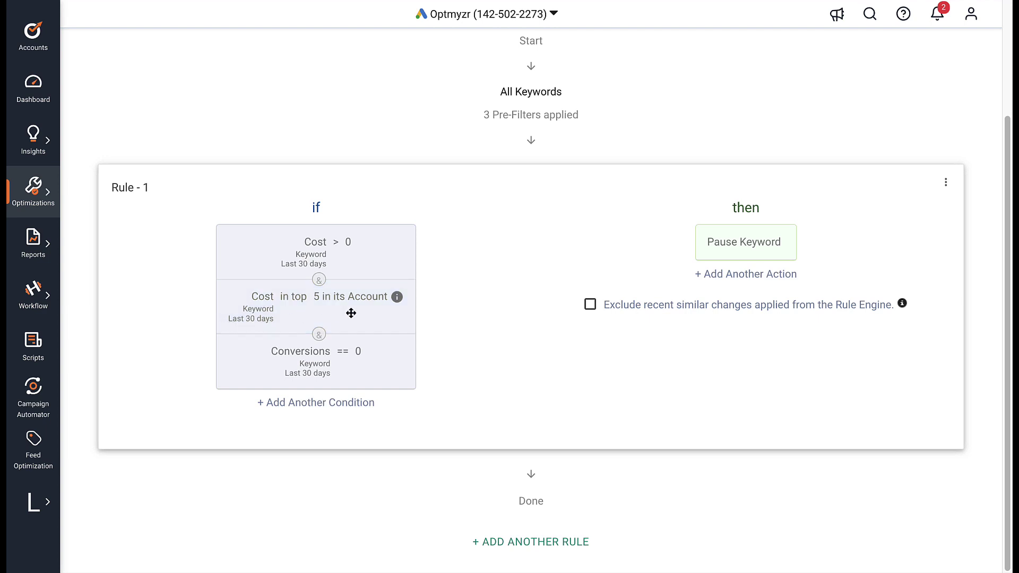
# Add a second action to Rule 1 that applies the label "Paused by Optimization" to matching keywords.
pyautogui.click(722, 276)
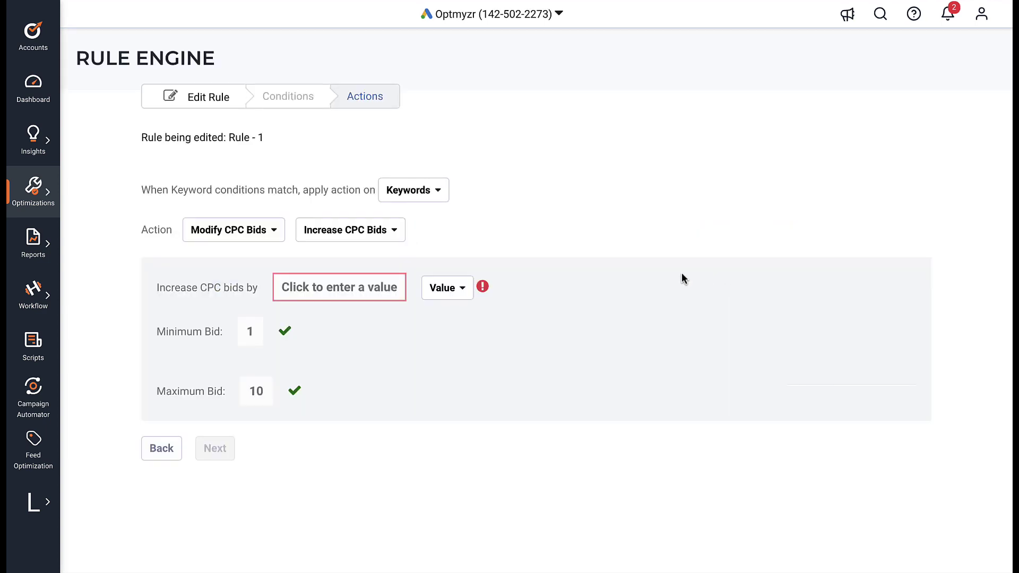
pyautogui.click(226, 235)
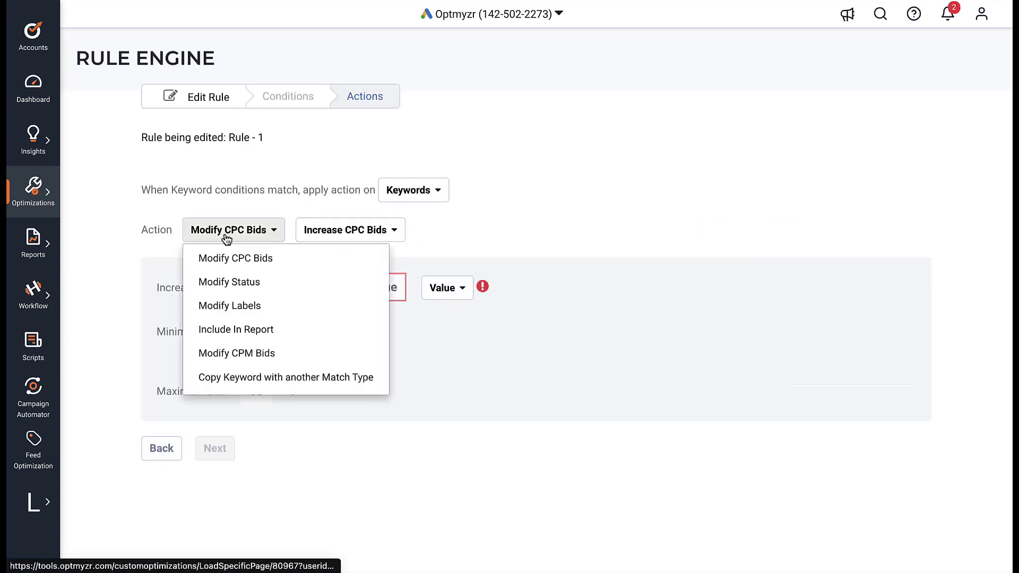
pyautogui.click(226, 305)
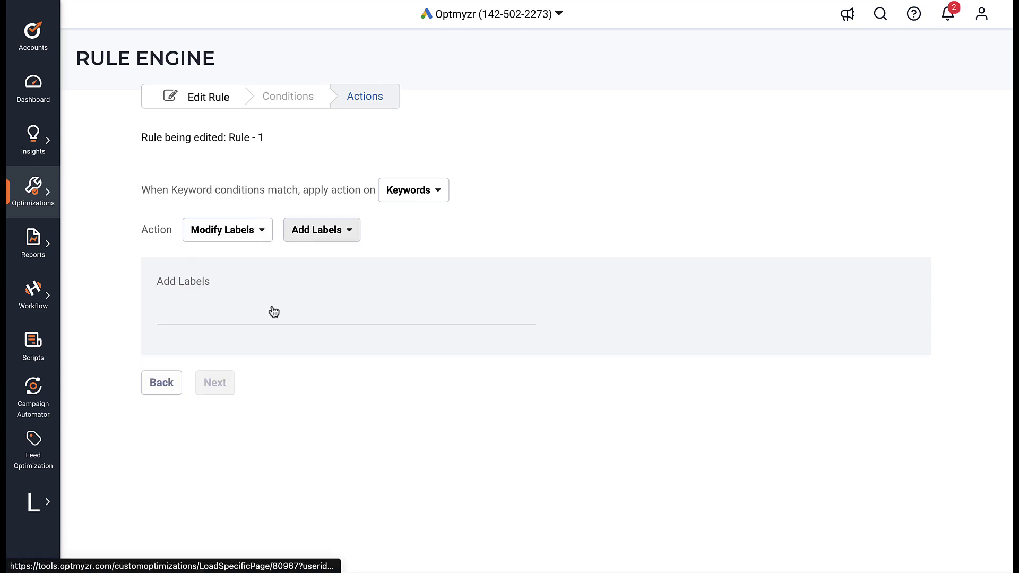
pyautogui.click(301, 309)
pyautogui.write('Paused by Optimization')
pyautogui.click(215, 383)
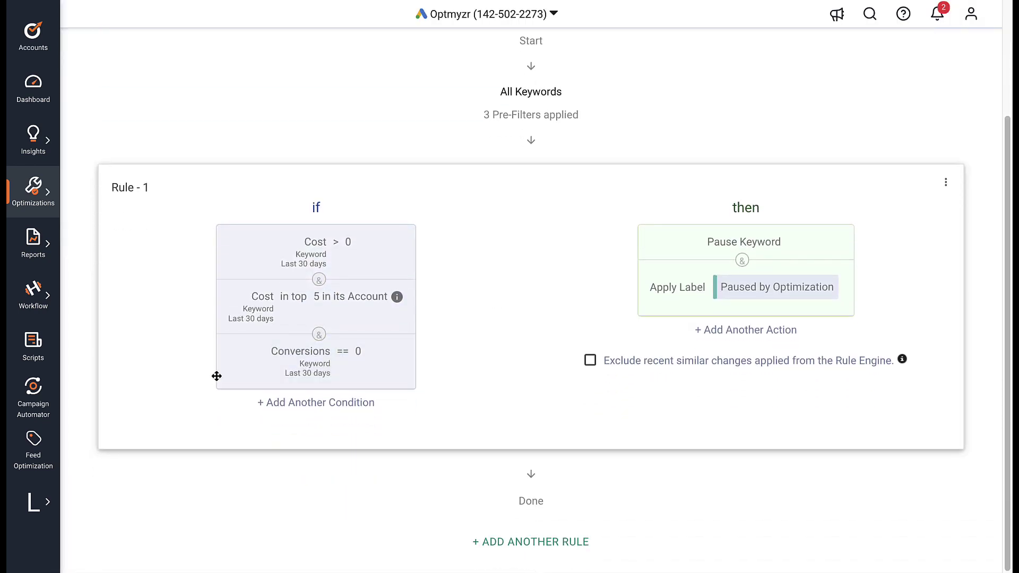
# Open the Keyword Ranking strategy's suggestions and examine the matched keywords, their new status, labels and cost.
pyautogui.scroll(3, 216, 376)
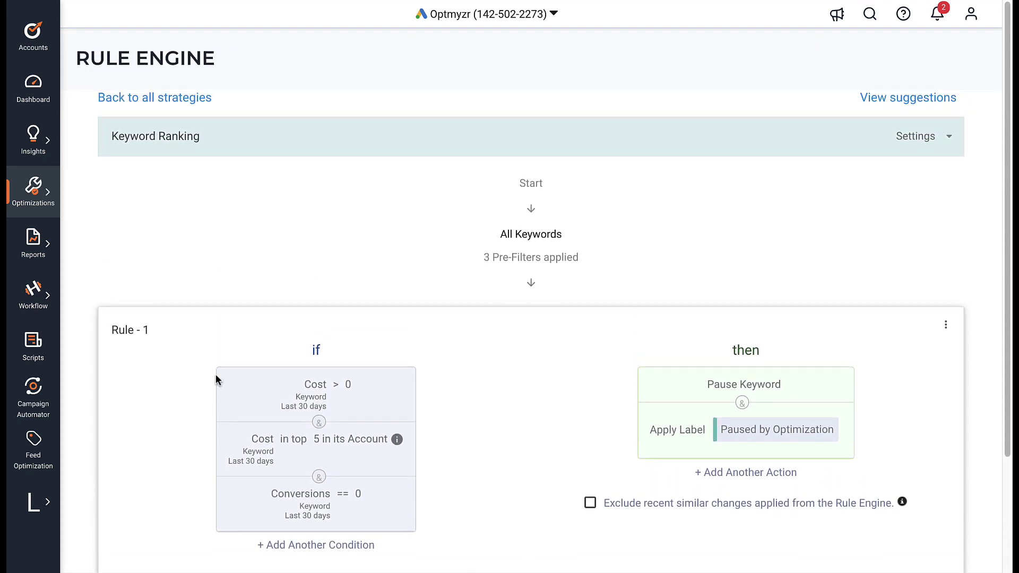
pyautogui.click(876, 97)
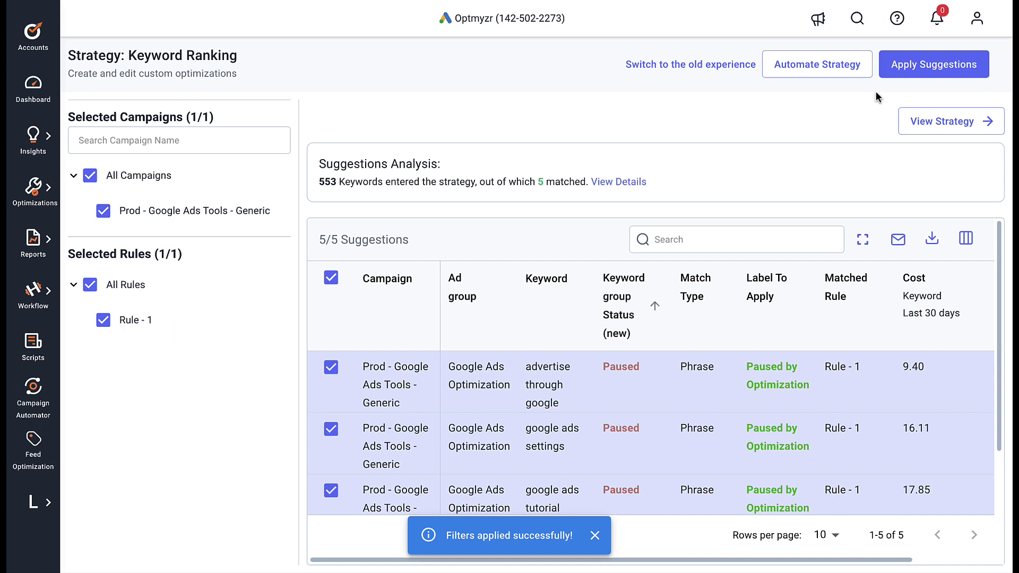
pyautogui.scroll(-2, 636, 424)
pyautogui.scroll(-2, 653, 424)
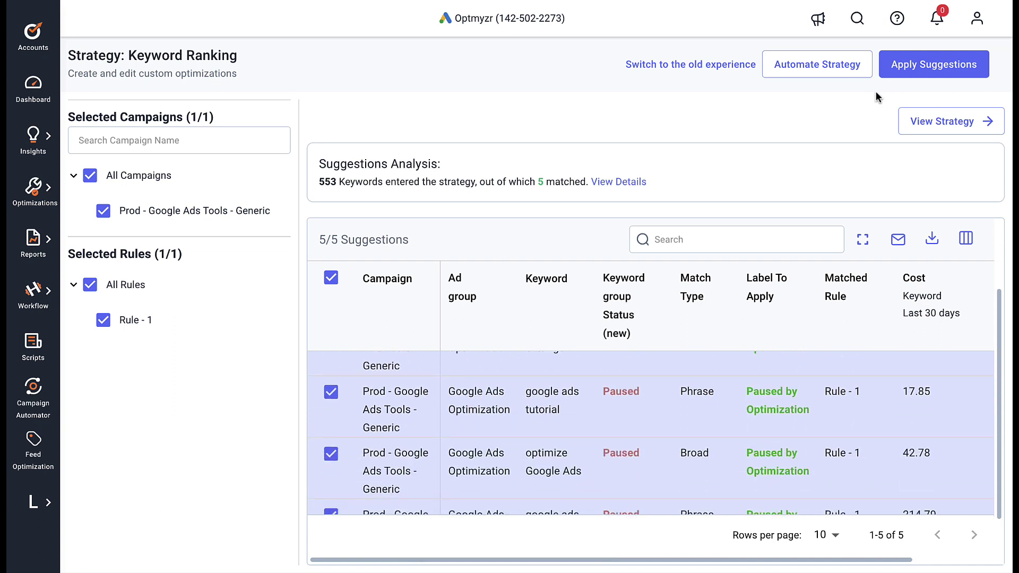
pyautogui.scroll(4, 653, 425)
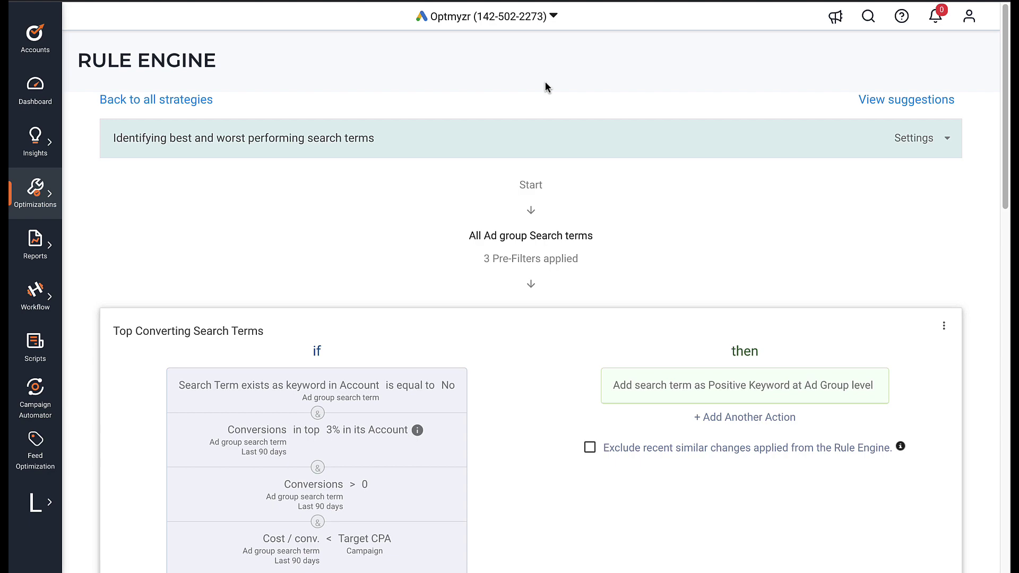
# Examine the conditions and actions of the three rules in the "Identifying best and worst performing search terms" strategy.
pyautogui.scroll(-5, 547, 88)
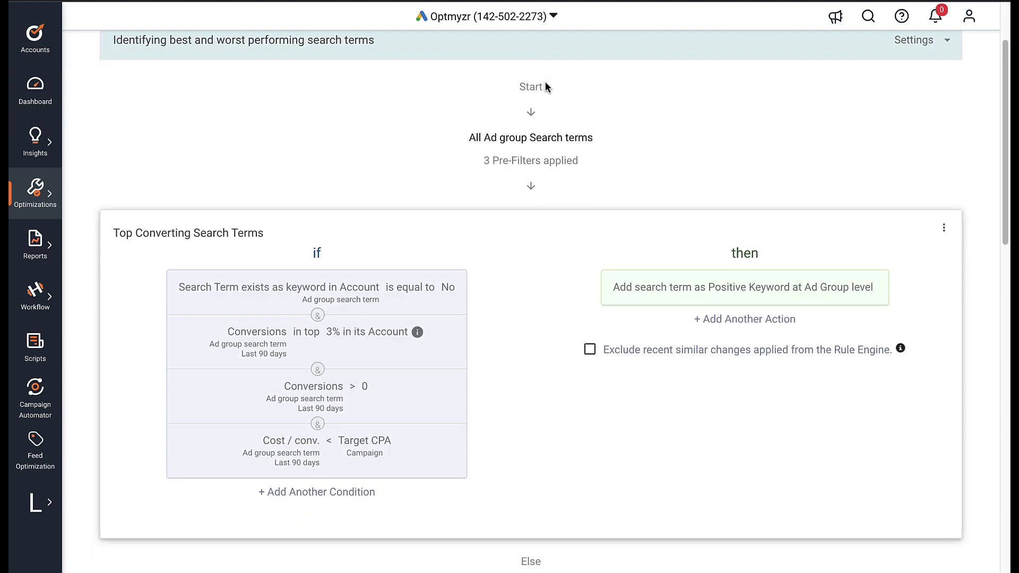
pyautogui.scroll(-4, 546, 83)
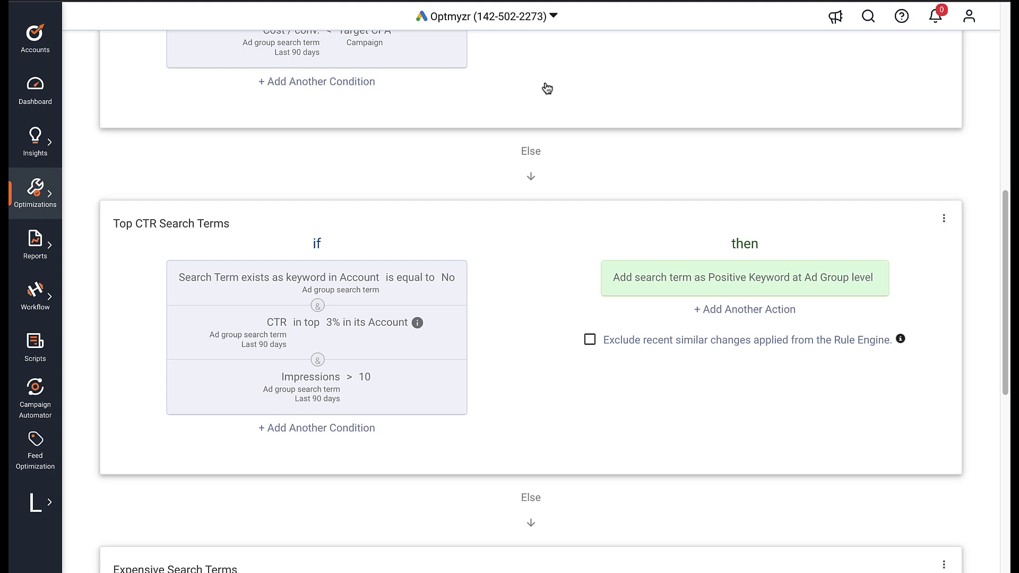
pyautogui.scroll(-5, 547, 88)
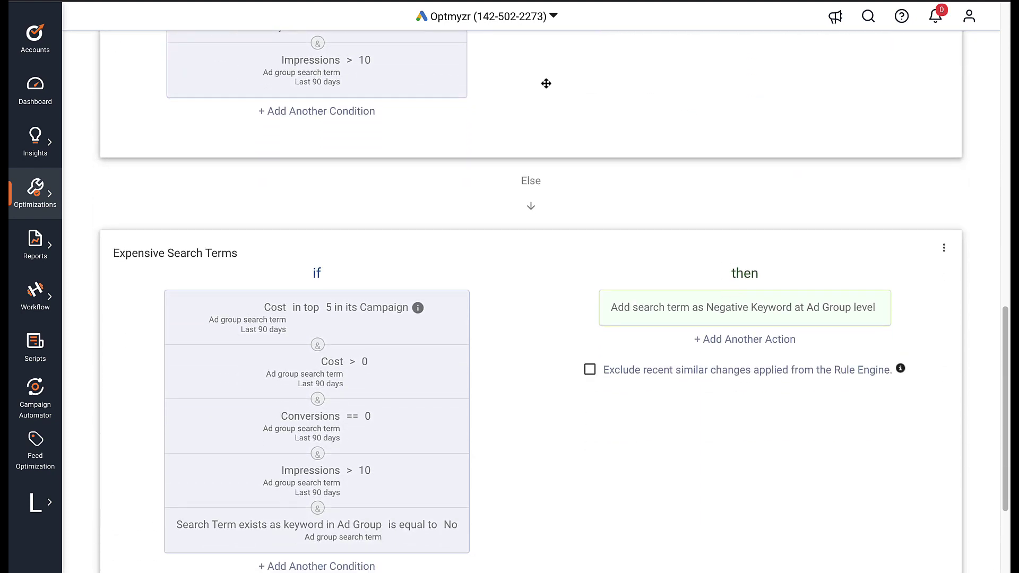
pyautogui.scroll(-1, 546, 83)
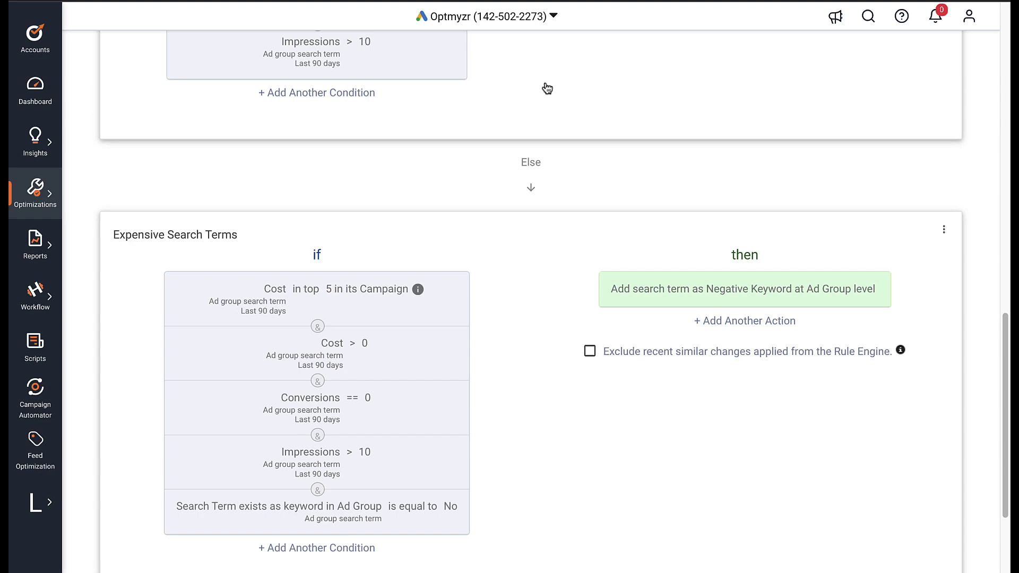
pyautogui.scroll(10, 547, 89)
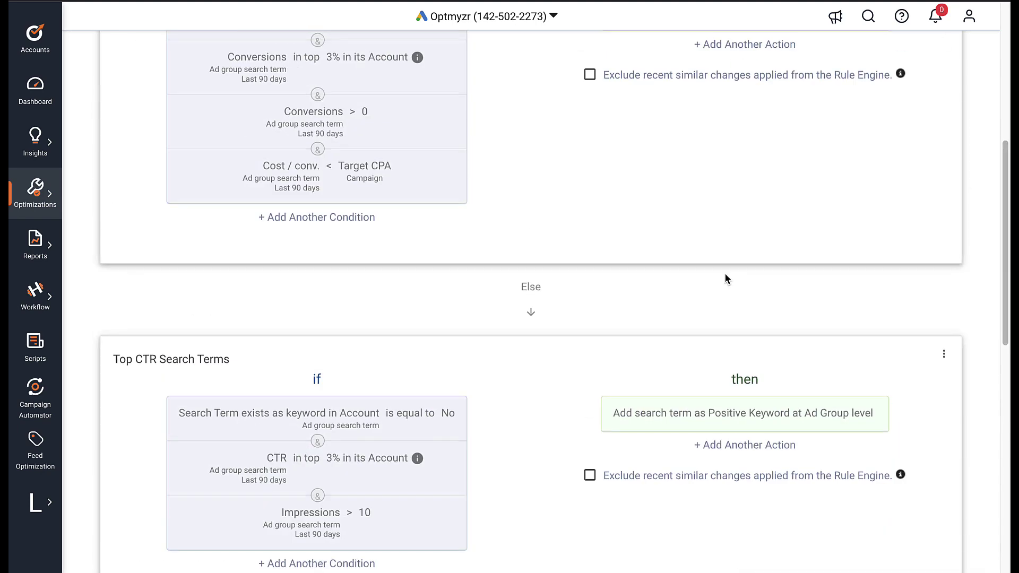
pyautogui.scroll(1, 724, 273)
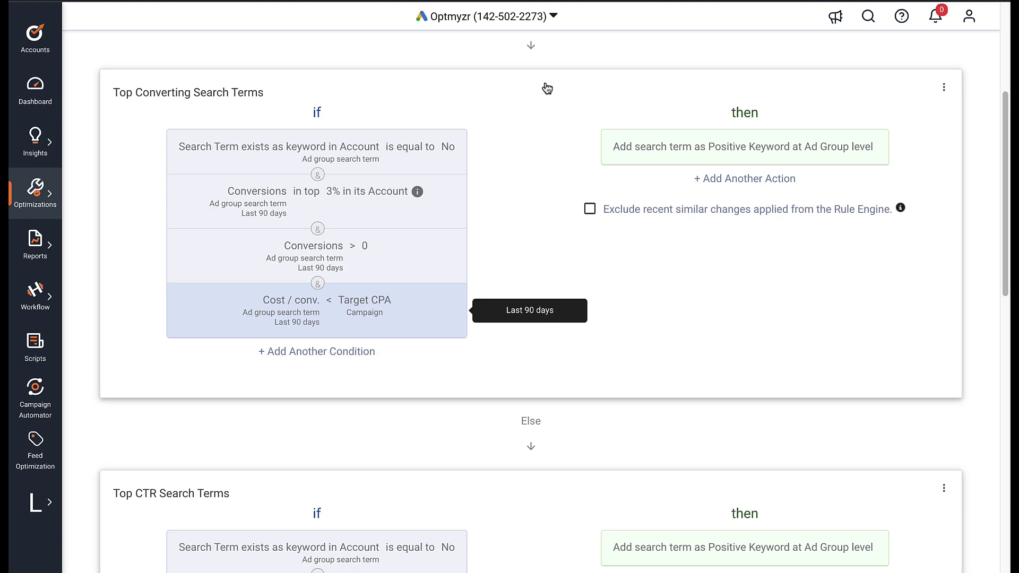
pyautogui.scroll(-6, 547, 88)
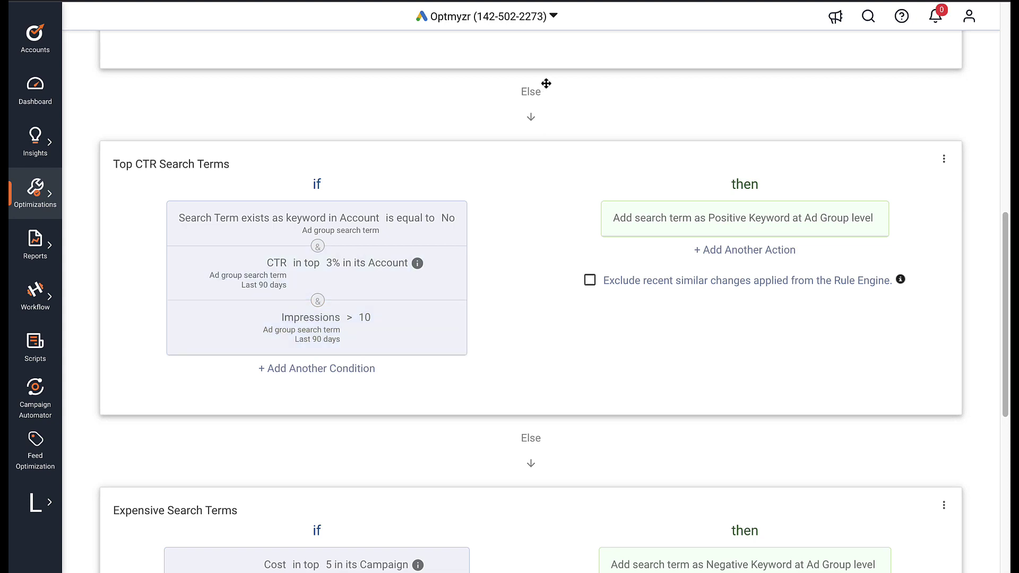
pyautogui.scroll(-5, 546, 83)
pyautogui.scroll(-3, 546, 83)
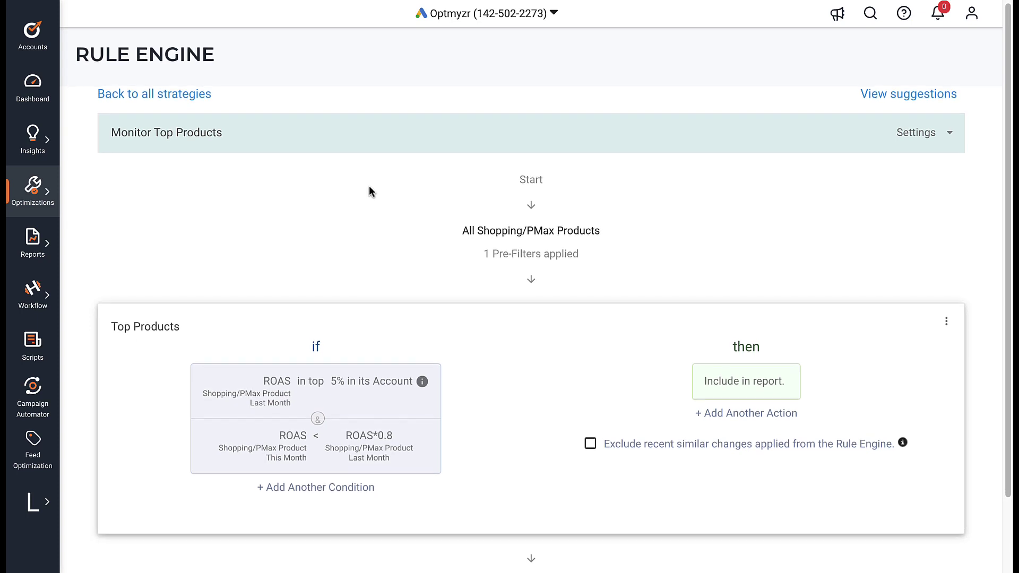
# Examine the rule conditions and actions in the Monitor Top Products and Ad Group Quality Score Check strategies.
pyautogui.scroll(-2, 368, 187)
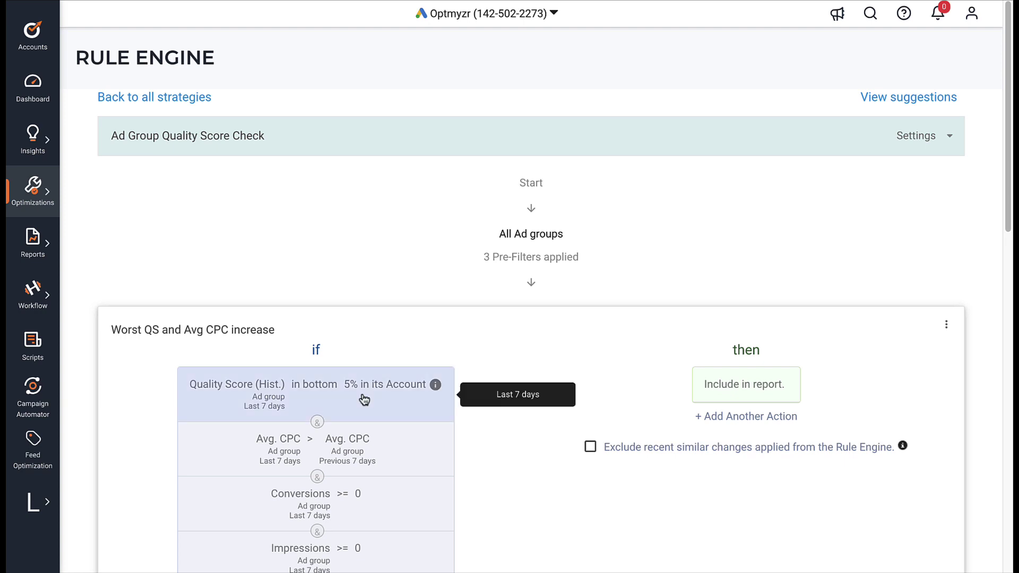
pyautogui.scroll(-3, 364, 399)
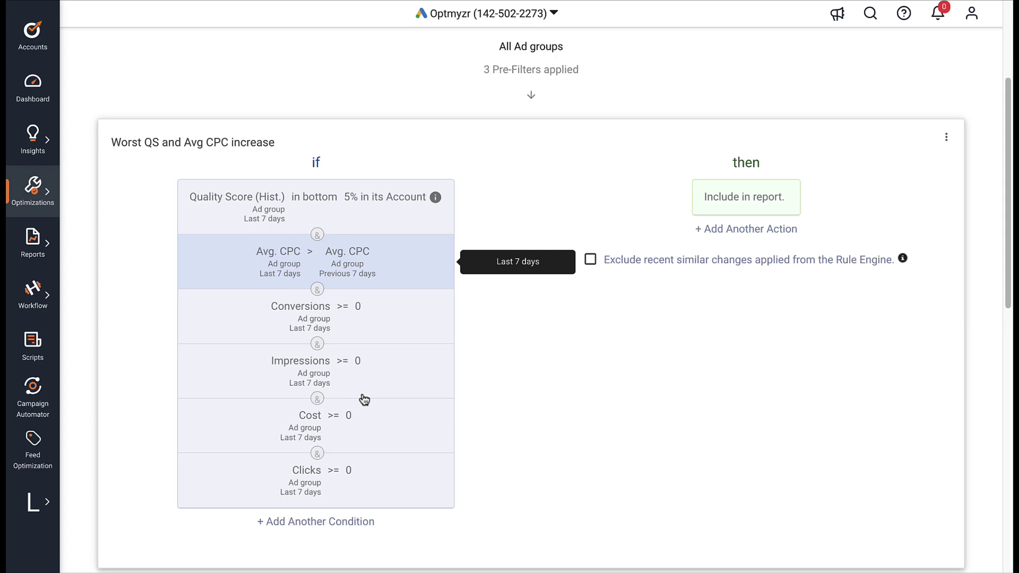
pyautogui.scroll(-10, 364, 399)
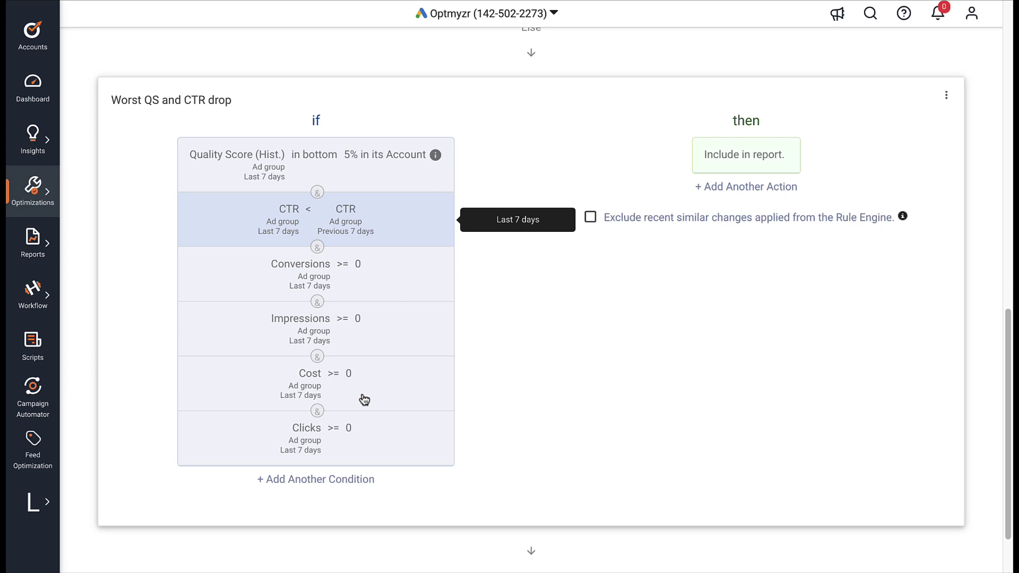
# Open the list of Insights tools.
pyautogui.click(33, 139)
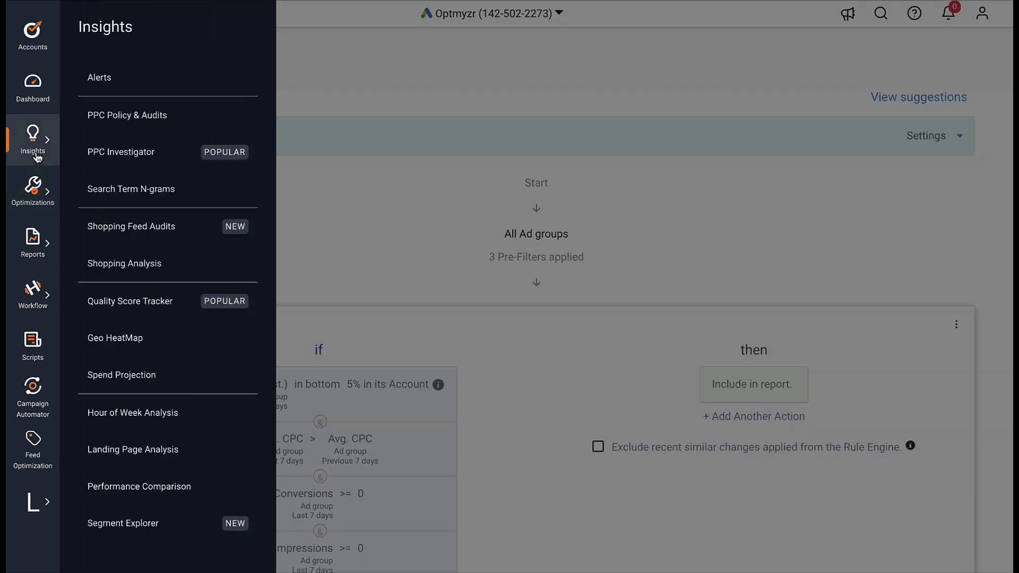